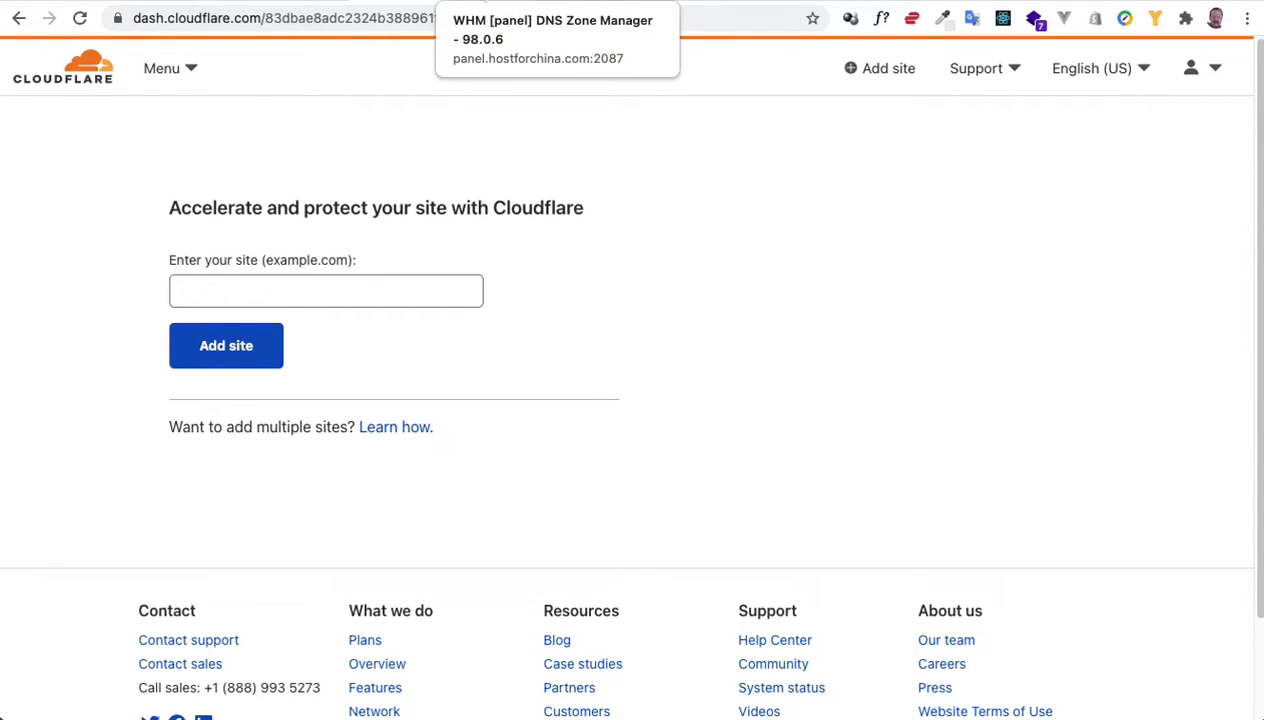
Step: Review the existing DNS zone records for spanishfrequencydictionary.com in WHM's DNS Zone Manager
left_click(484, 3)
scroll(657, 545, "down", 10)
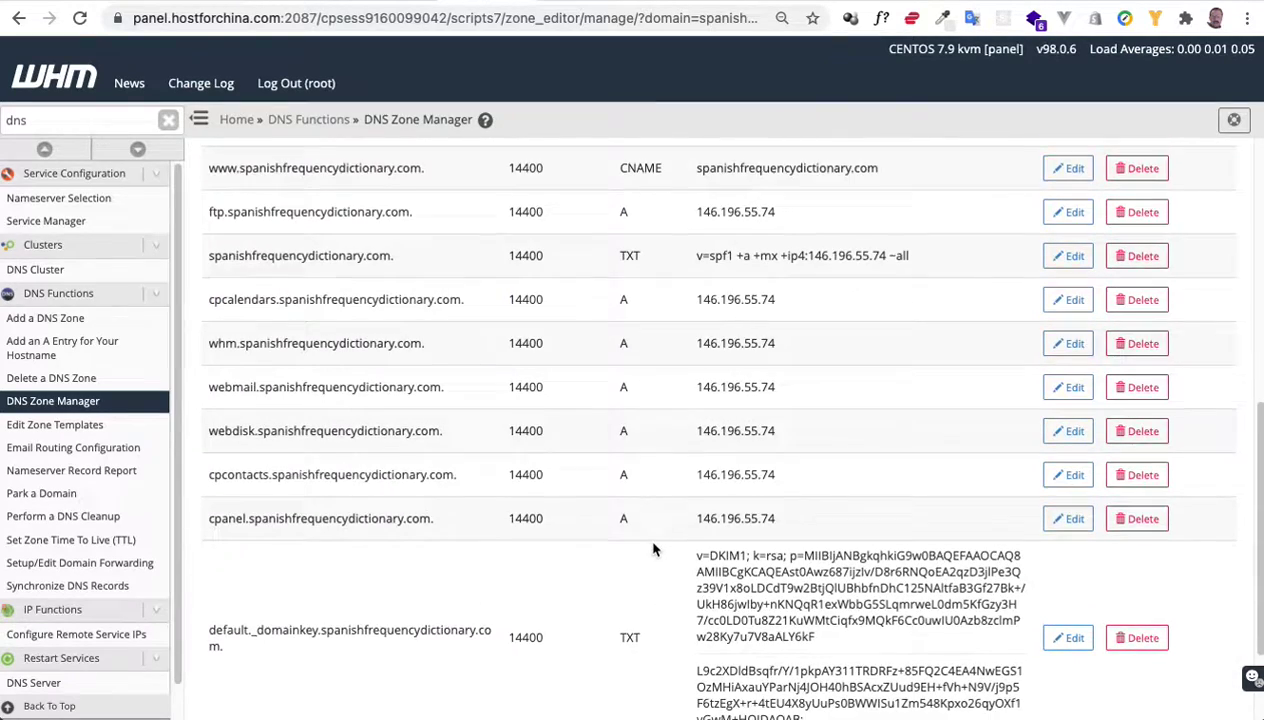
scroll(543, 524, "up", 10)
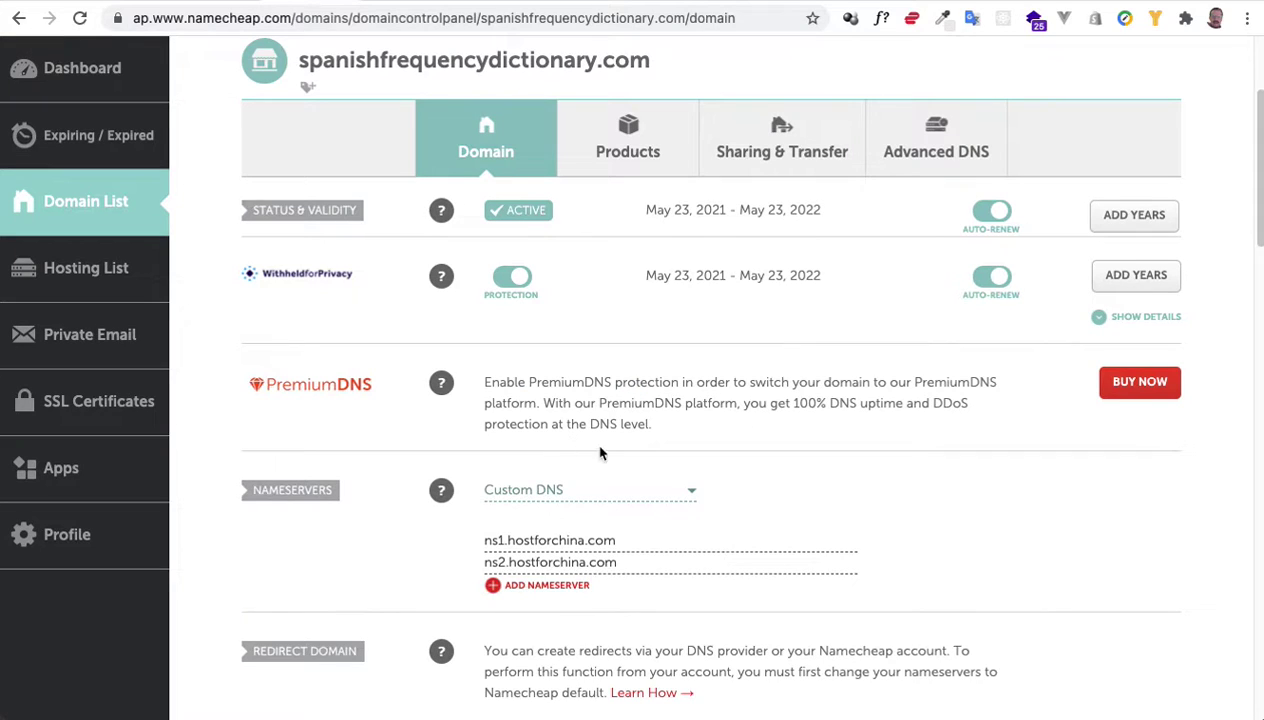
scroll(640, 470, "down", 1)
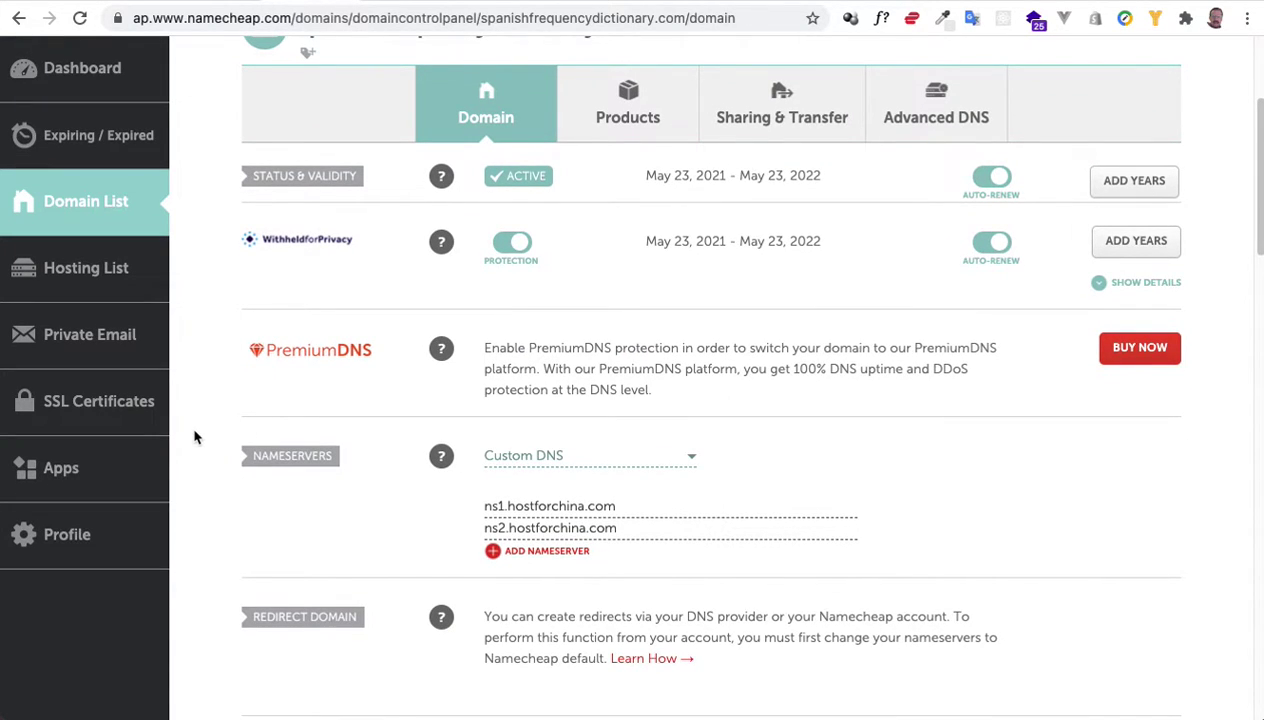
Step: Bring up the live spanishfrequencydictionary.com website and scroll through it
left_click(336, 2)
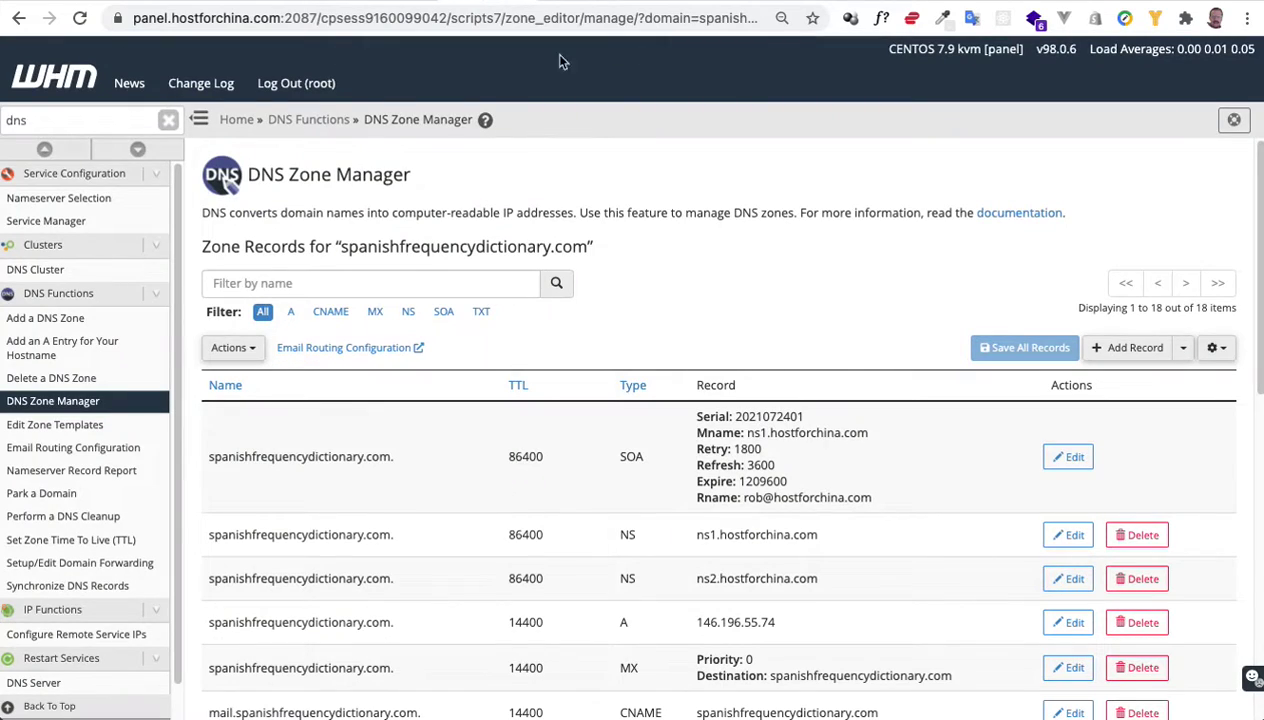
scroll(620, 180, "down", 3)
scroll(650, 220, "up", 3)
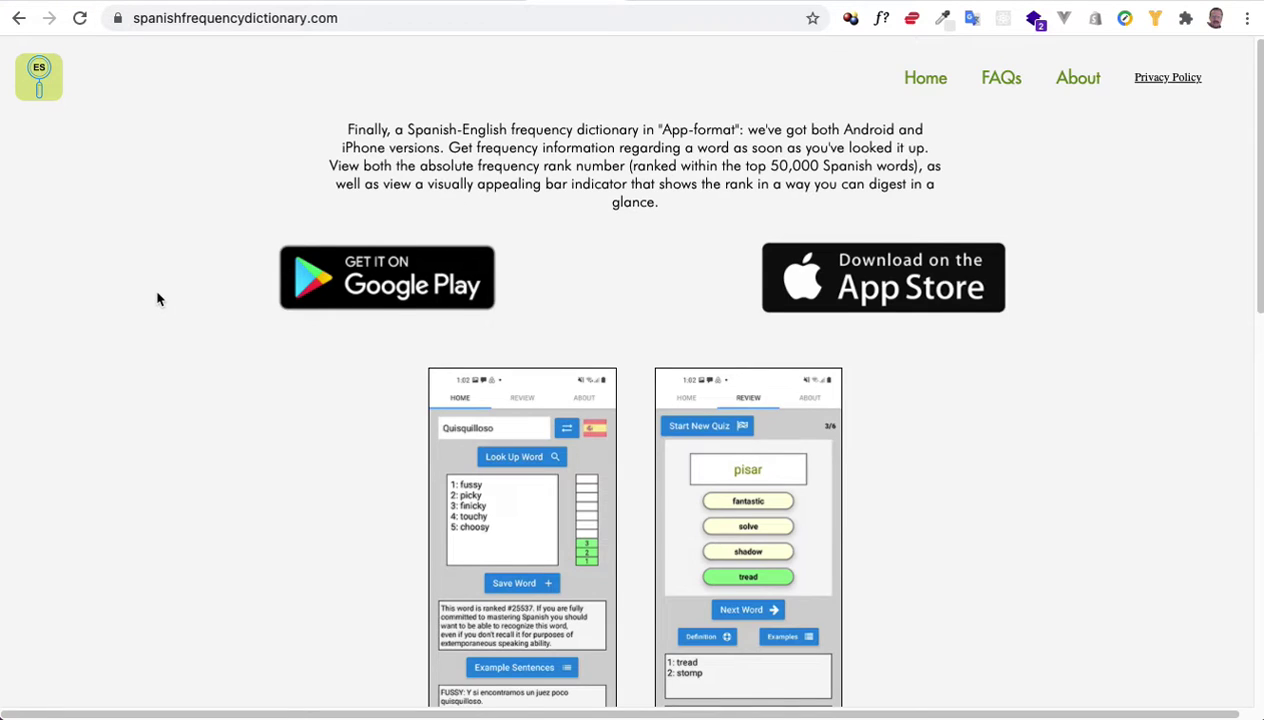
scroll(157, 299, "down", 7)
scroll(157, 297, "up", 7)
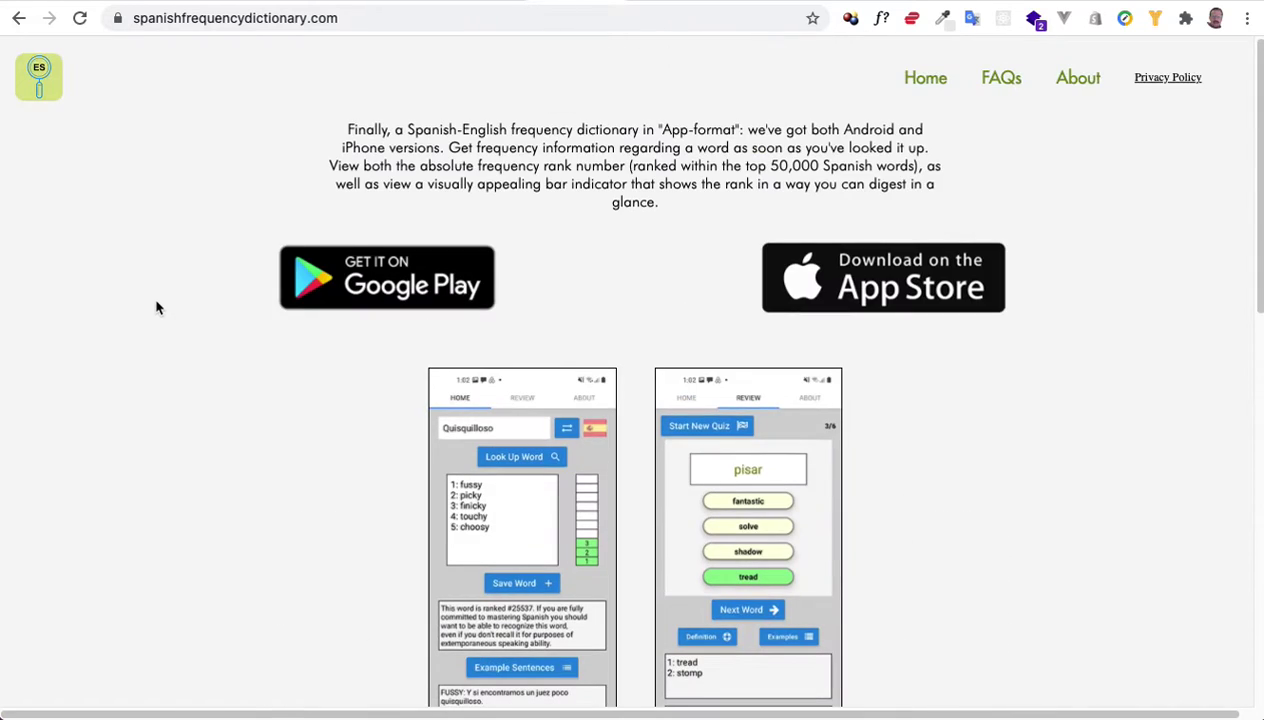
Step: Check the site's web address, then return to the Cloudflare add-site page
left_click(266, 19)
left_click(199, 121)
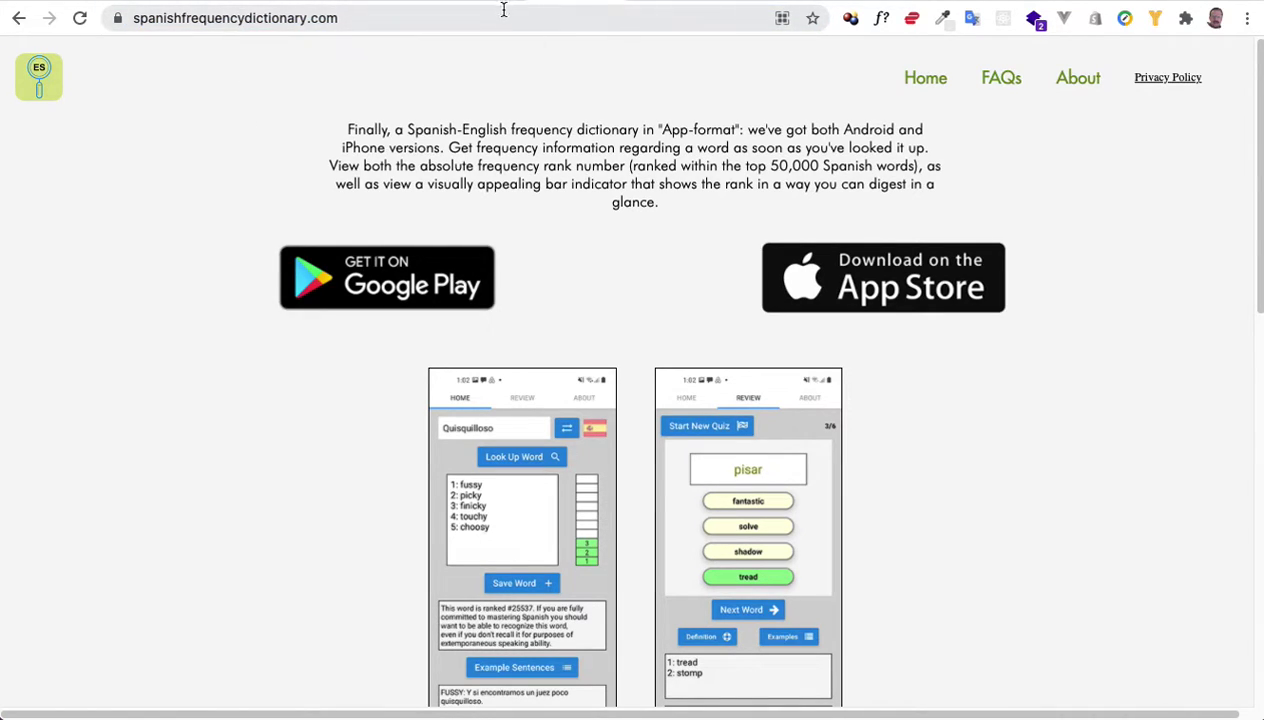
left_click(620, 0)
Step: Add spanishfrequencydictionary.com as a new site in Cloudflare
left_click(343, 296)
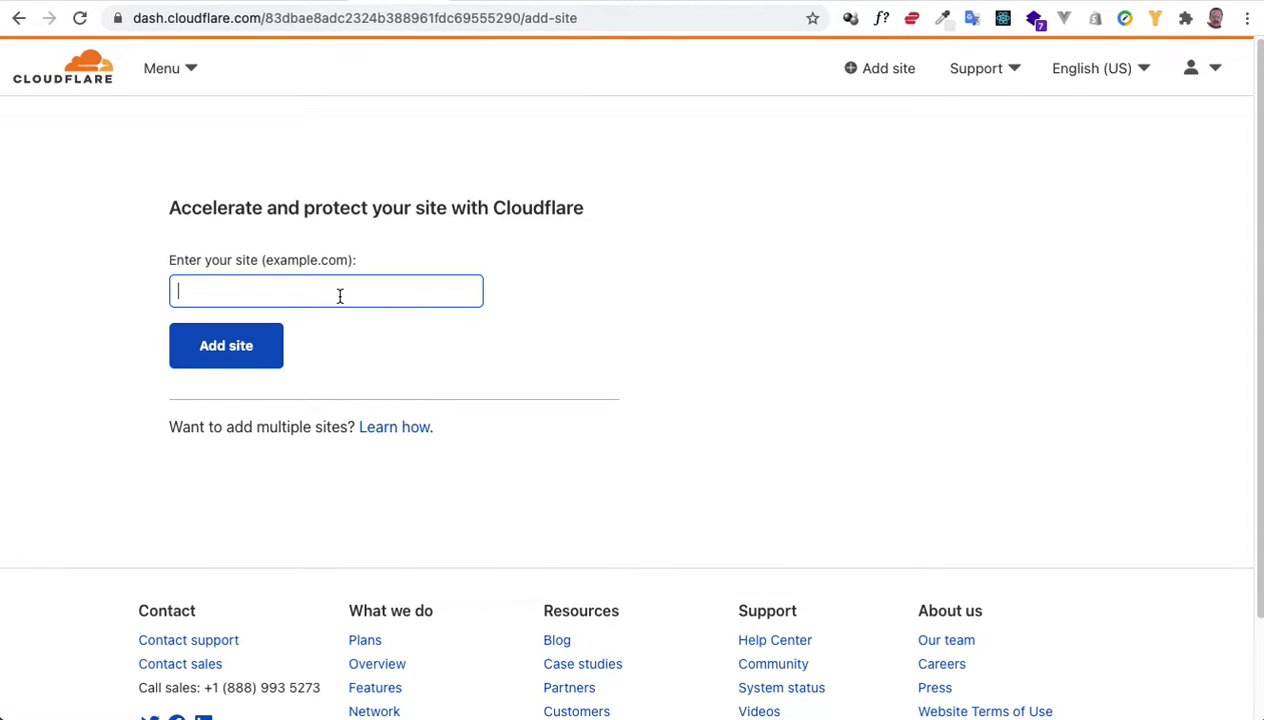
type("spanishfrequencydictionary.com")
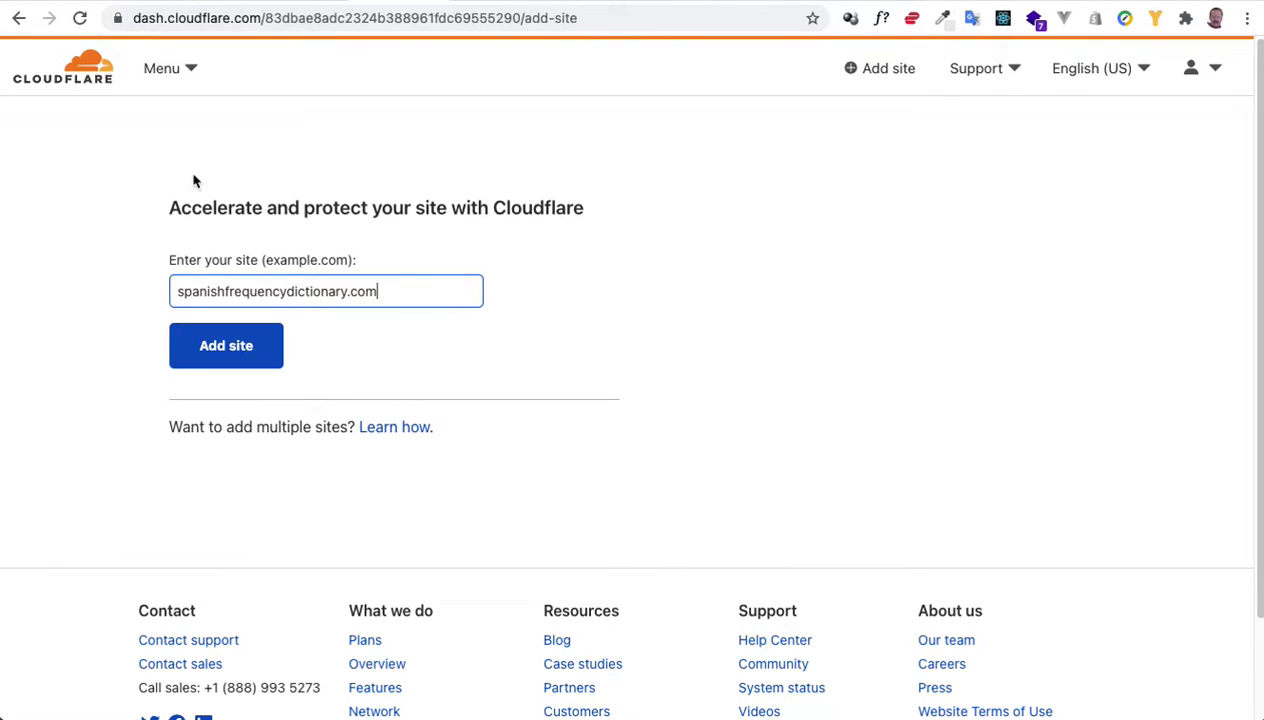
left_click(224, 350)
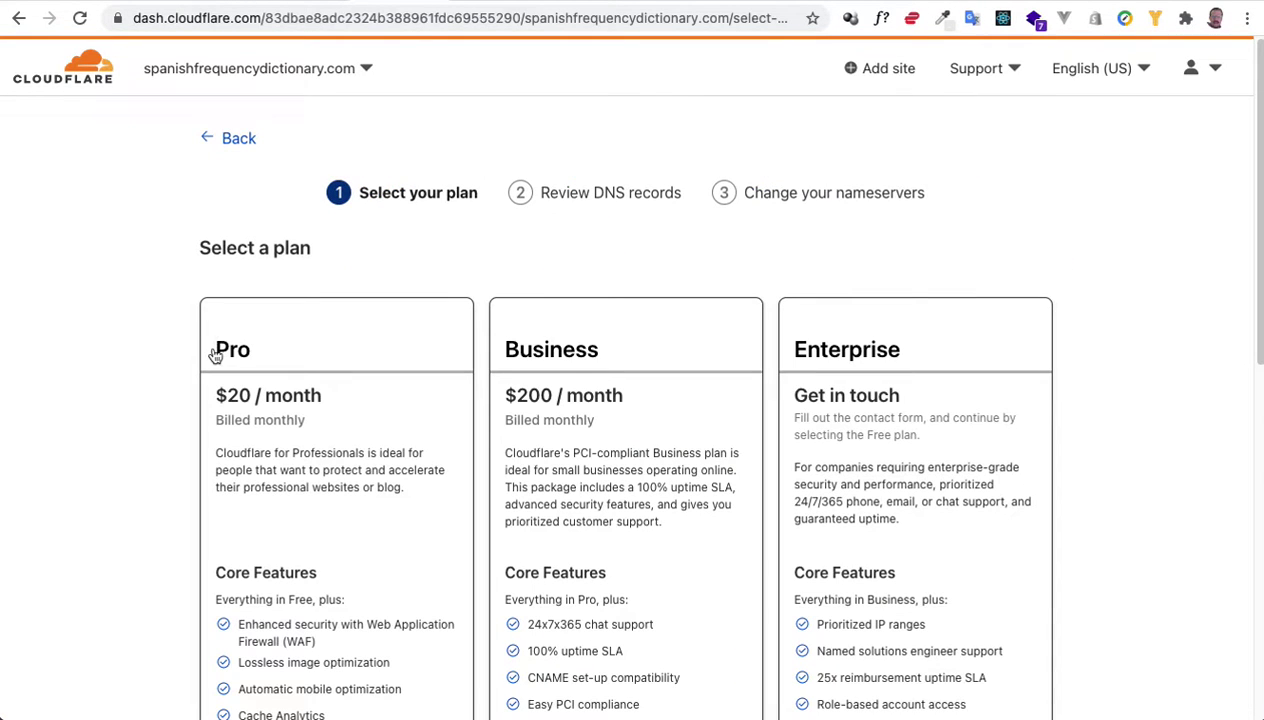
Step: Choose the Free $0 plan for the site
scroll(113, 338, "down", 10)
scroll(169, 373, "up", 10)
scroll(192, 316, "down", 1)
scroll(175, 415, "down", 10)
scroll(110, 370, "up", 3)
left_click(316, 416)
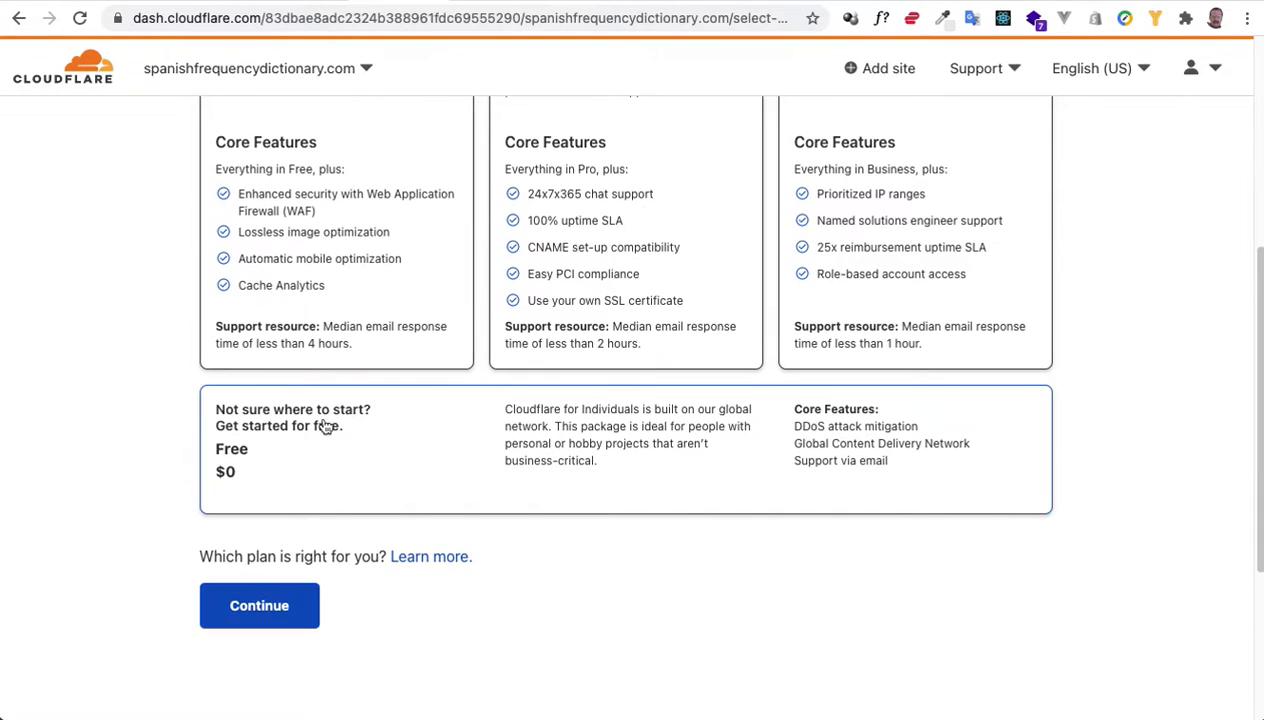
Step: Continue to the quick scan and review the imported A, CNAME, MX and TXT records
left_click(265, 607)
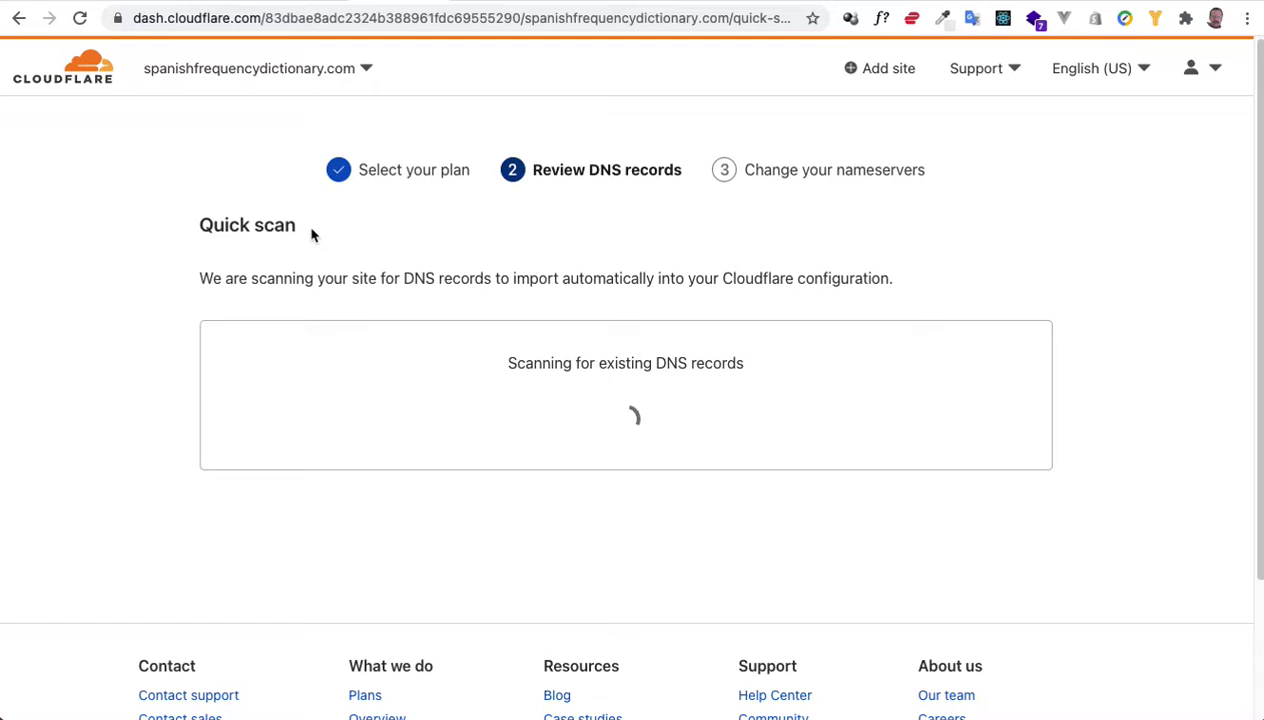
left_click_drag(312, 234, 186, 240)
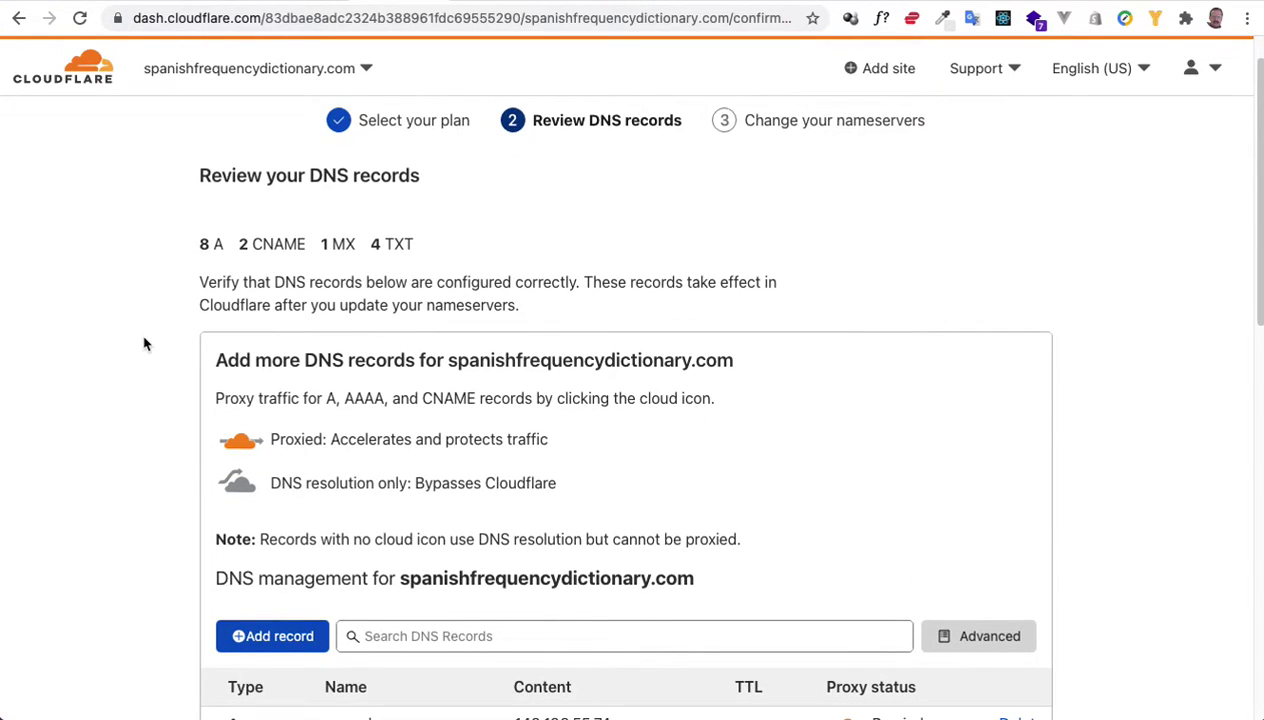
scroll(143, 344, "down", 2)
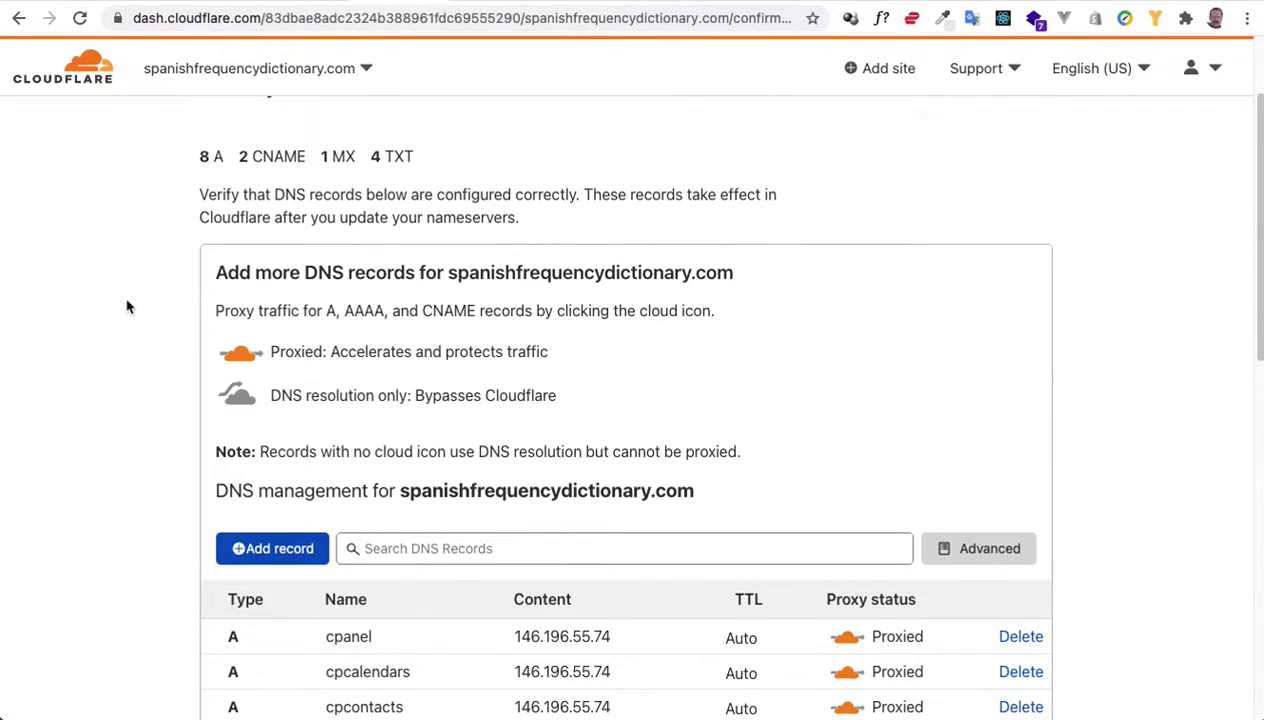
scroll(127, 306, "down", 1)
scroll(127, 303, "down", 7)
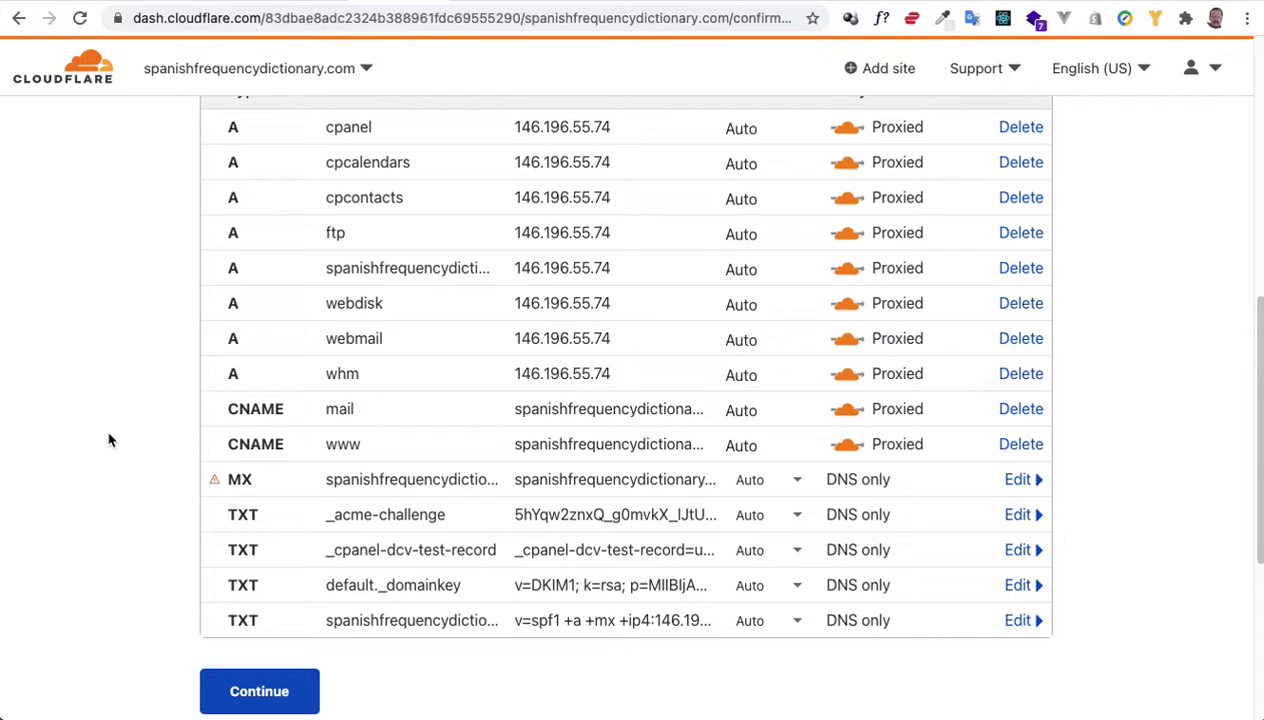
scroll(102, 448, "down", 4)
scroll(97, 451, "up", 5)
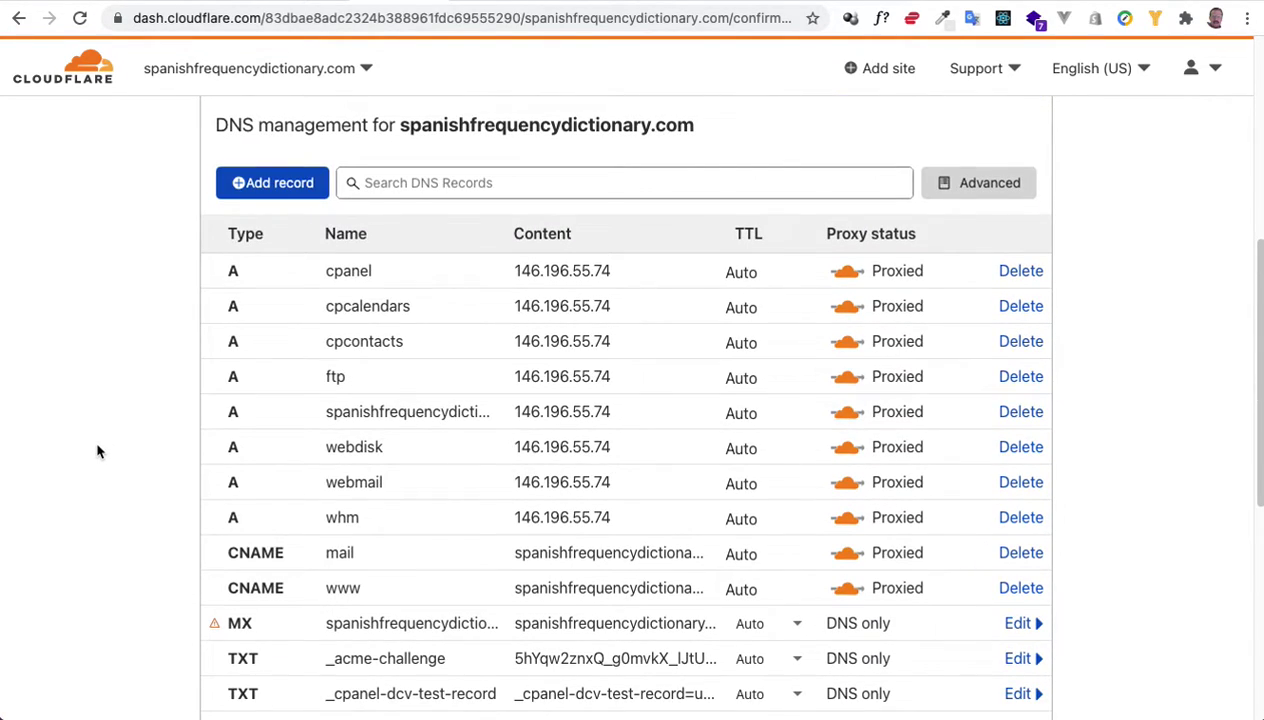
scroll(92, 448, "up", 1)
scroll(92, 448, "down", 1)
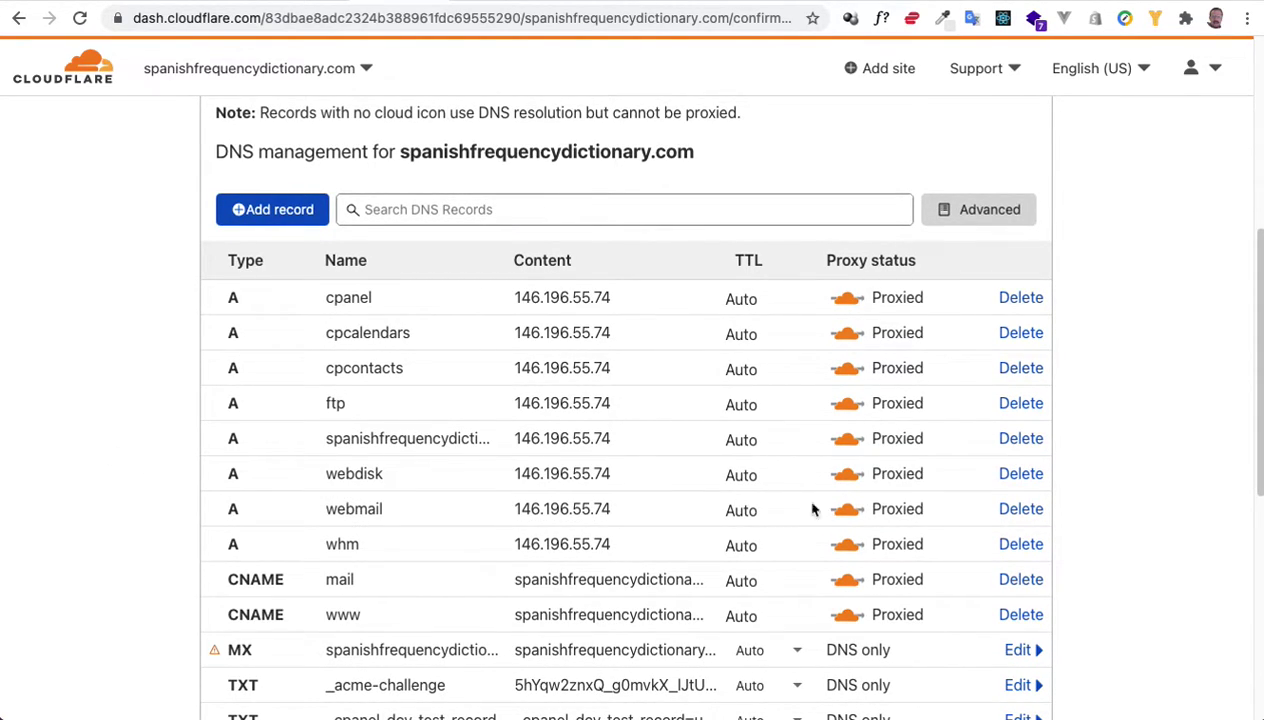
Step: Set webmail, cpanel, cpcalendars, cpcontacts, ftp, webdisk, whm and mail CNAME to DNS only
left_click(847, 511)
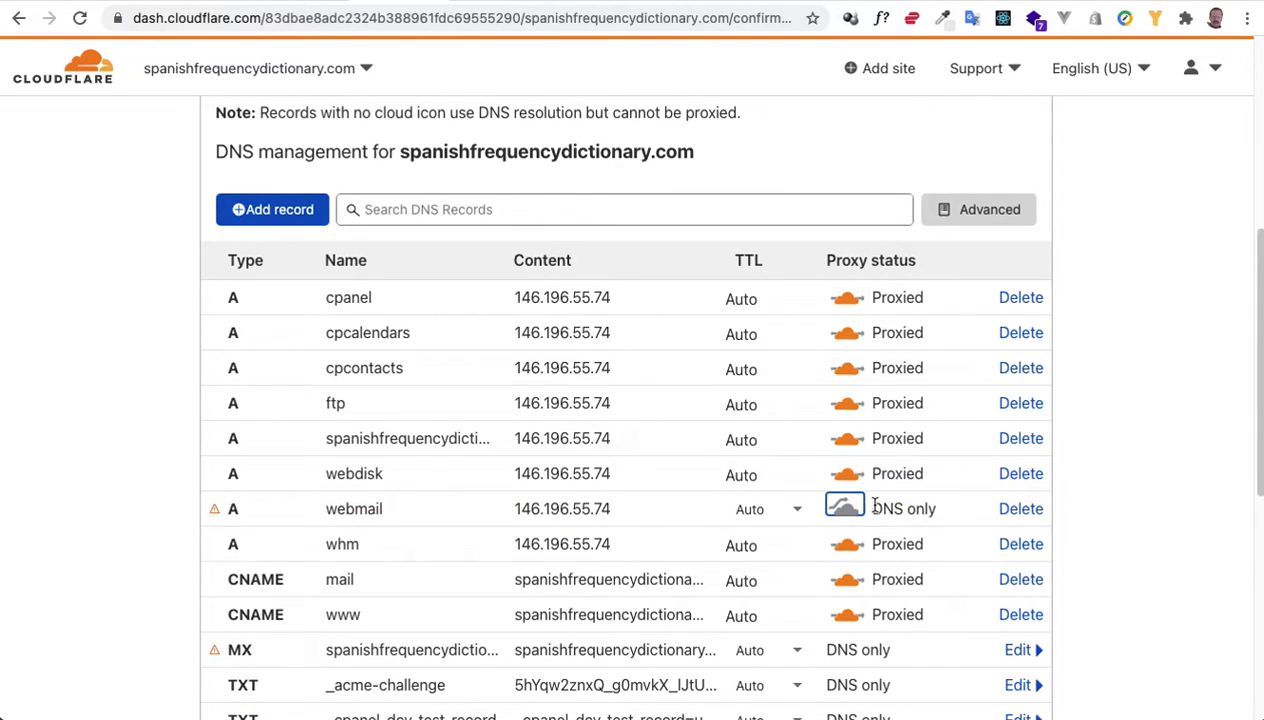
left_click(167, 459)
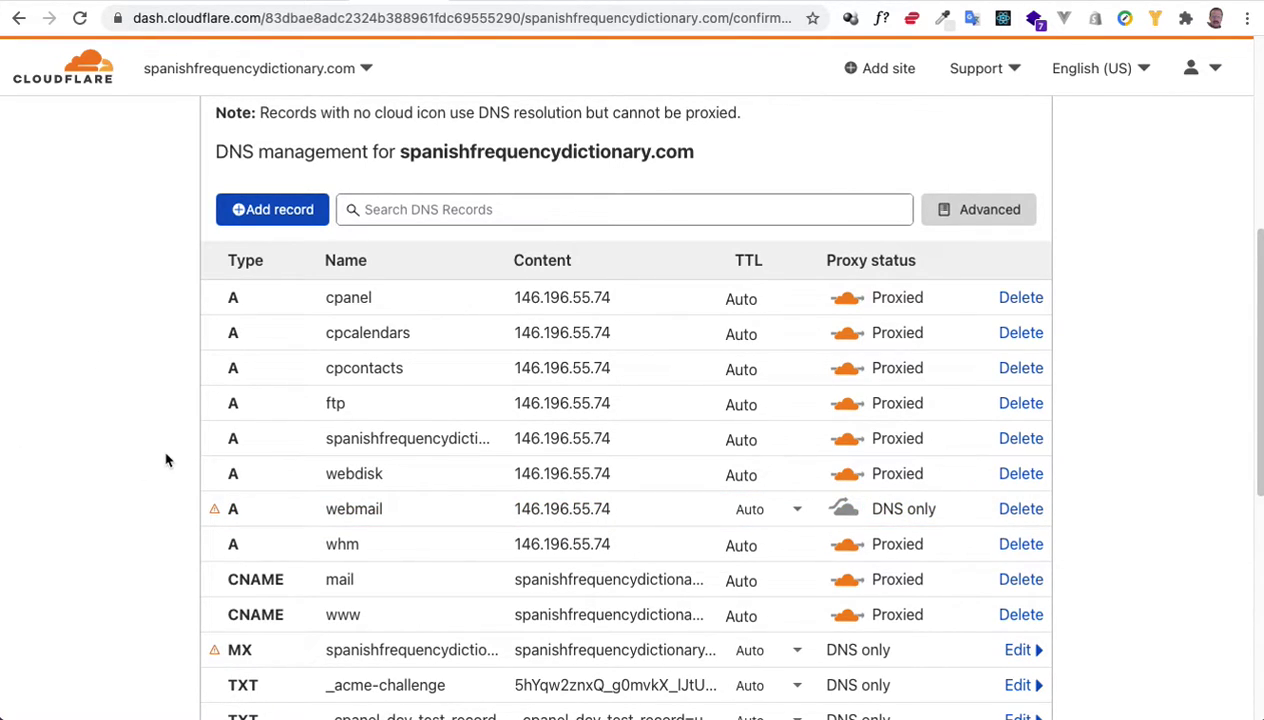
left_click(847, 300)
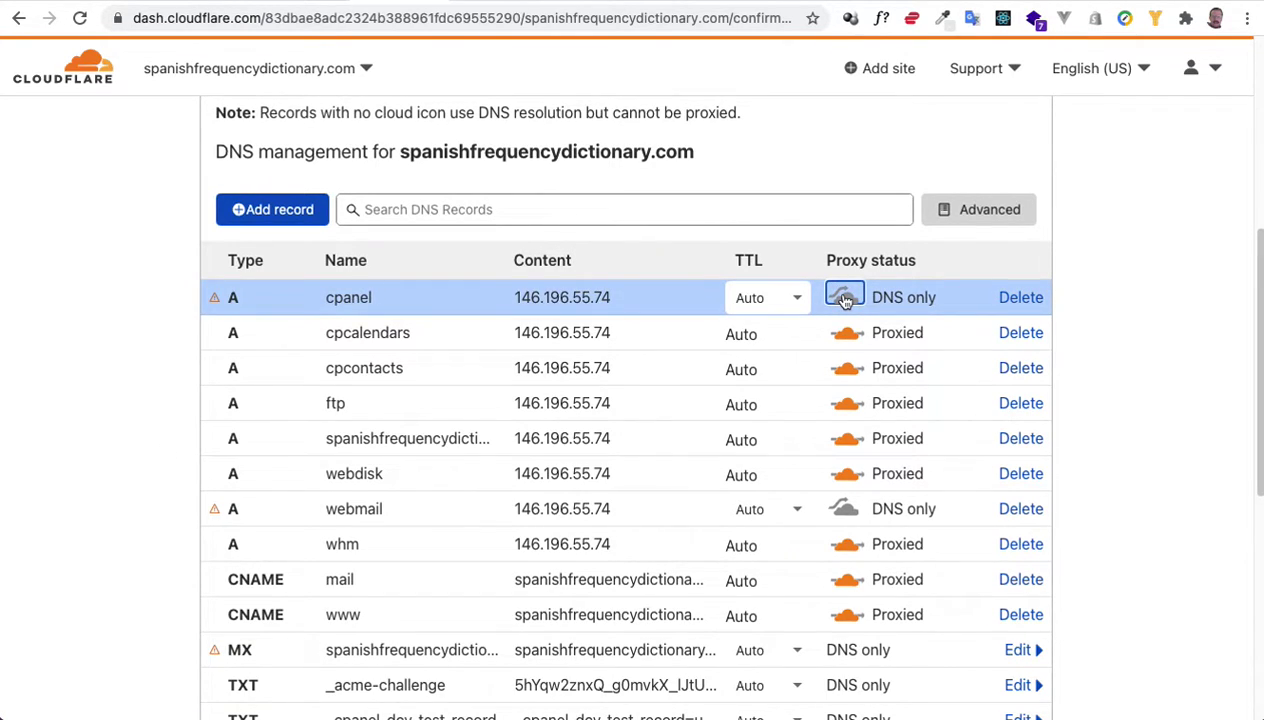
left_click(846, 333)
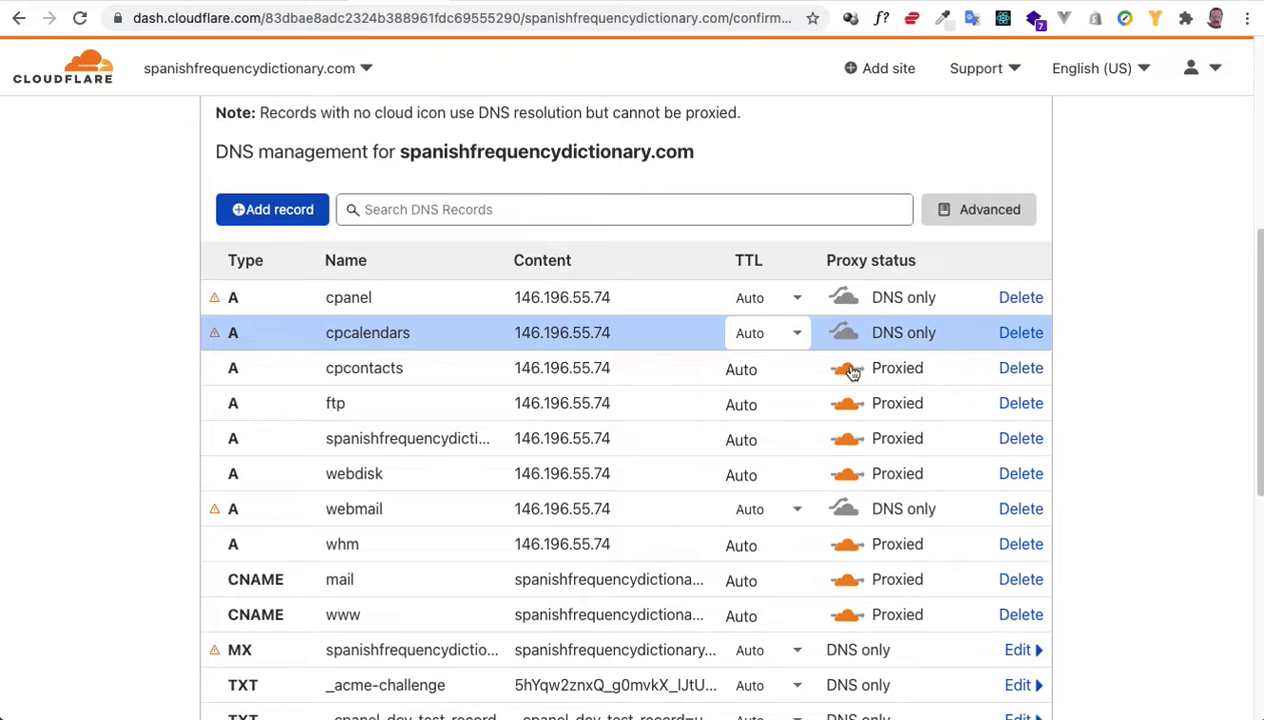
left_click(848, 370)
left_click(846, 403)
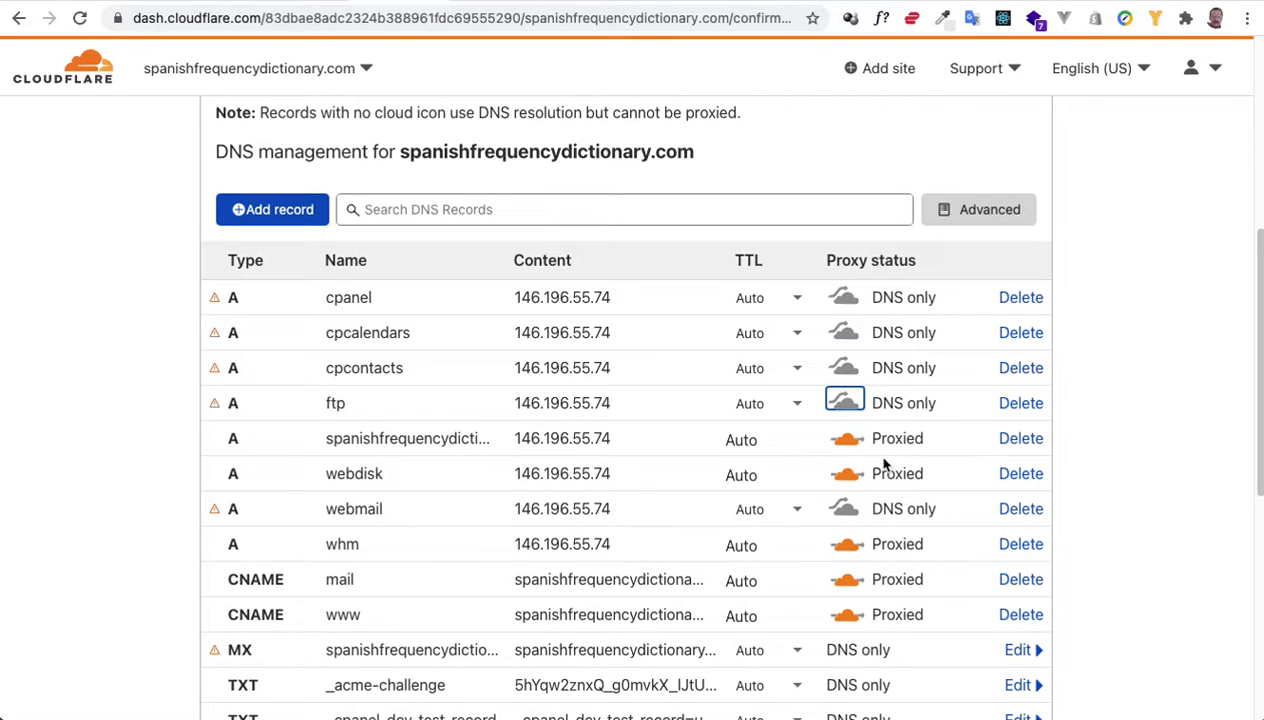
left_click(843, 476)
scroll(843, 478, "down", 1)
left_click(840, 497)
scroll(705, 440, "down", 2)
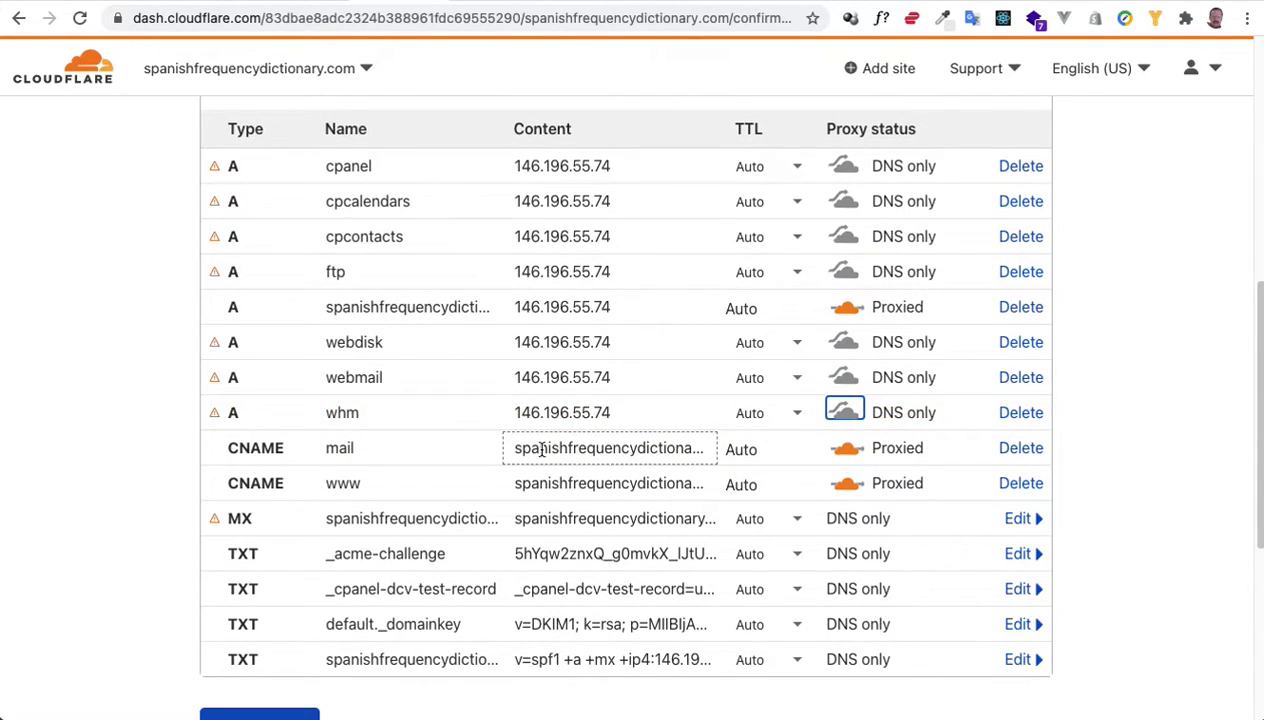
left_click(845, 448)
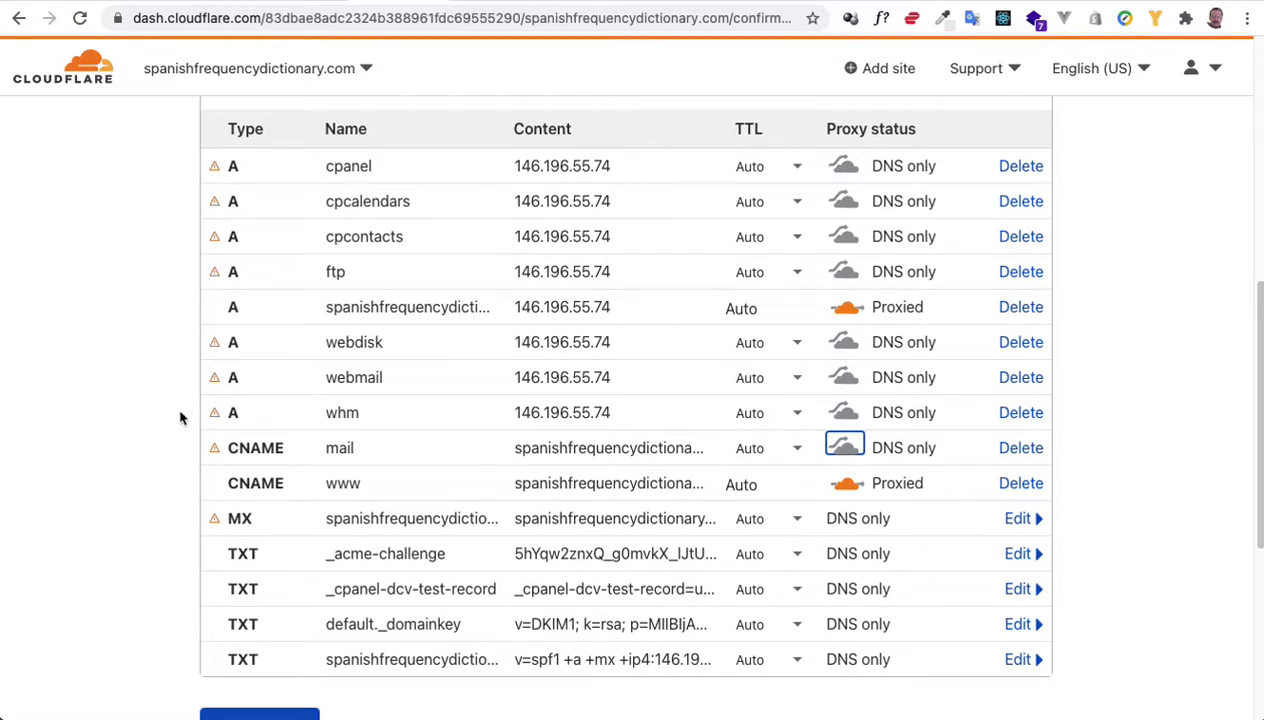
Step: Confirm the DNS records to reveal the andy and angelina Cloudflare nameservers
left_click(130, 457)
scroll(127, 452, "down", 5)
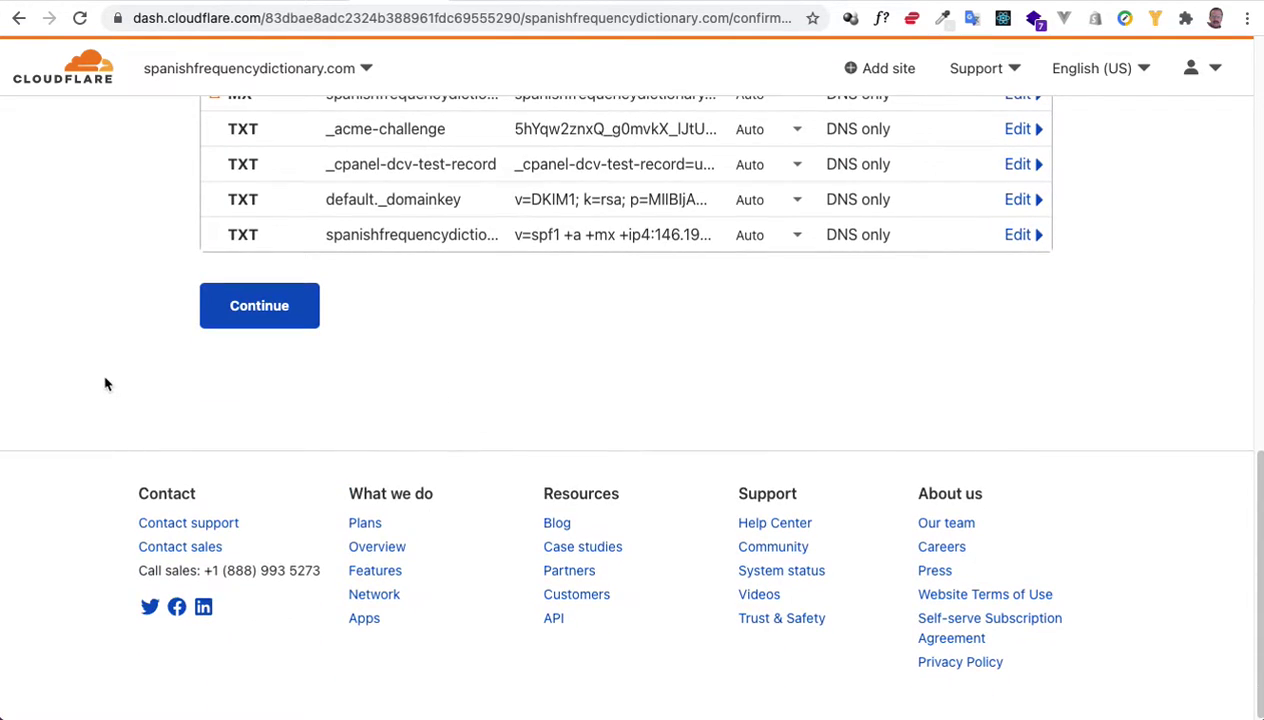
left_click(287, 311)
scroll(169, 330, "down", 3)
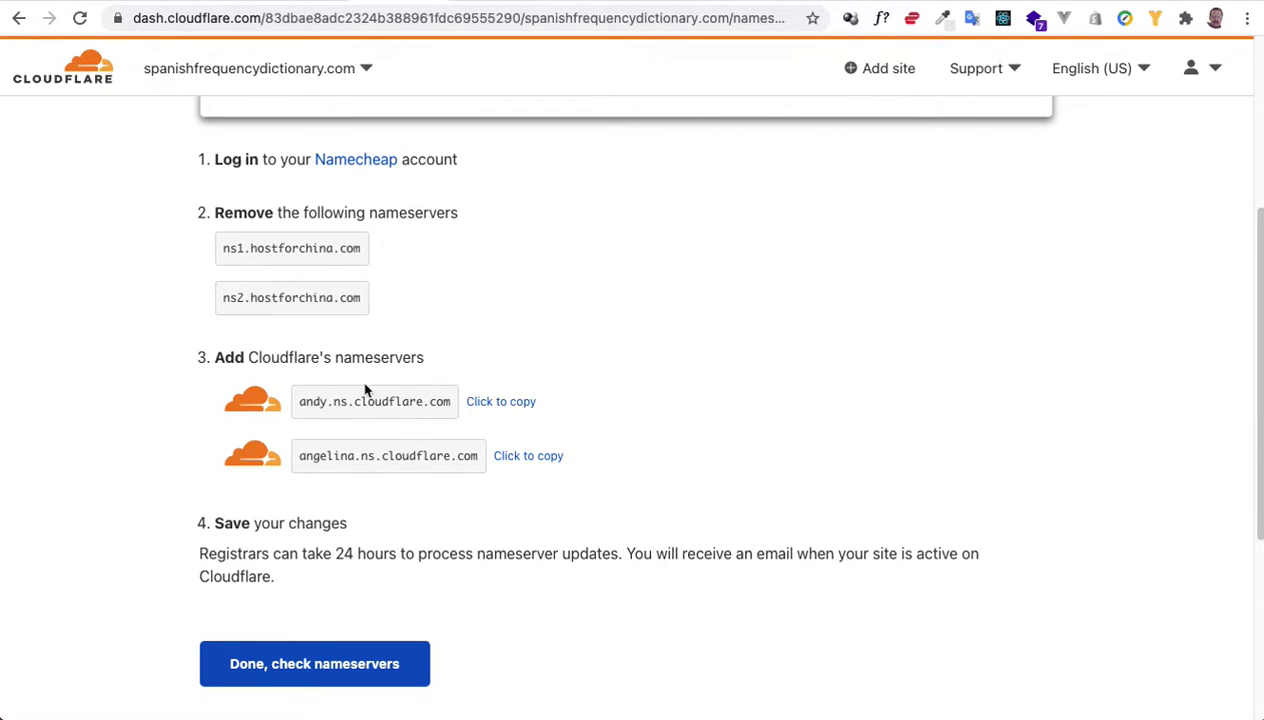
Step: Replace ns1.hostforchina.com in Namecheap with andy.ns.cloudflare.com
left_click_drag(297, 406, 519, 401)
left_click(517, 401)
key("ctrl+Tab")
left_click_drag(617, 503, 480, 508)
key("super+v")
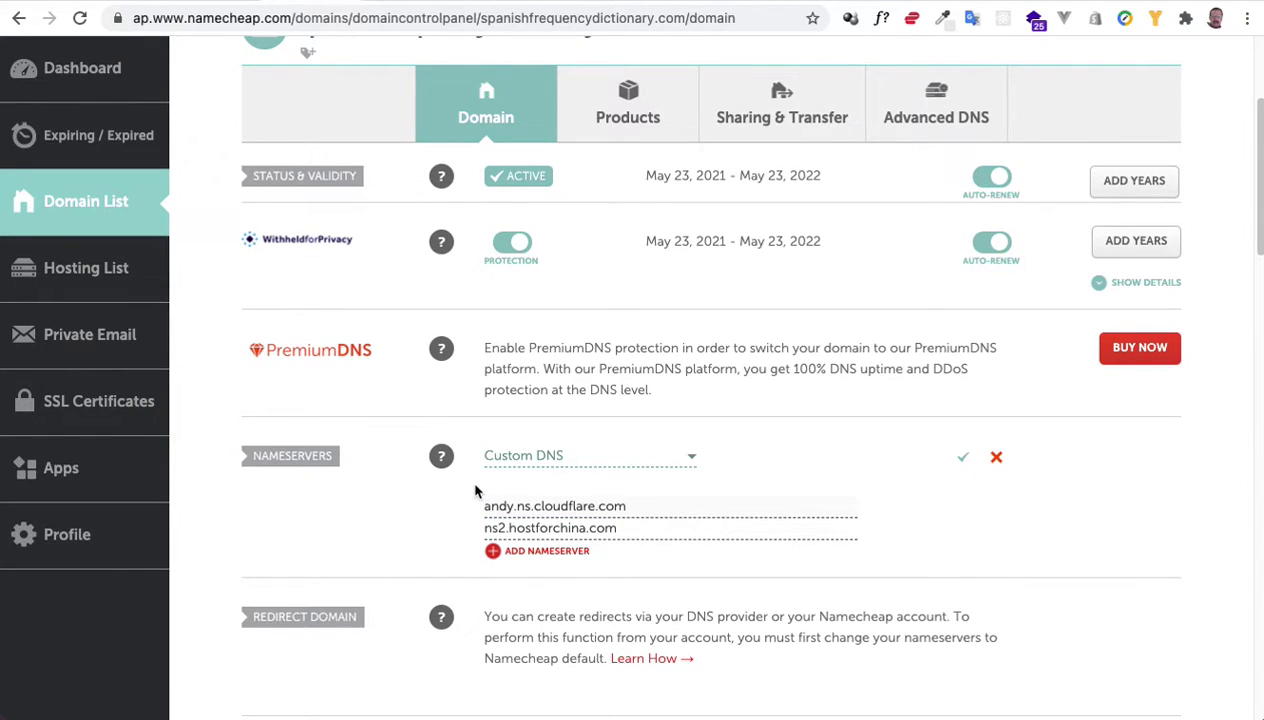
Step: Replace ns2.hostforchina.com with angelina.ns.cloudflare.com and save the Namecheap nameservers
key("ctrl+shift+Tab")
left_click(538, 457)
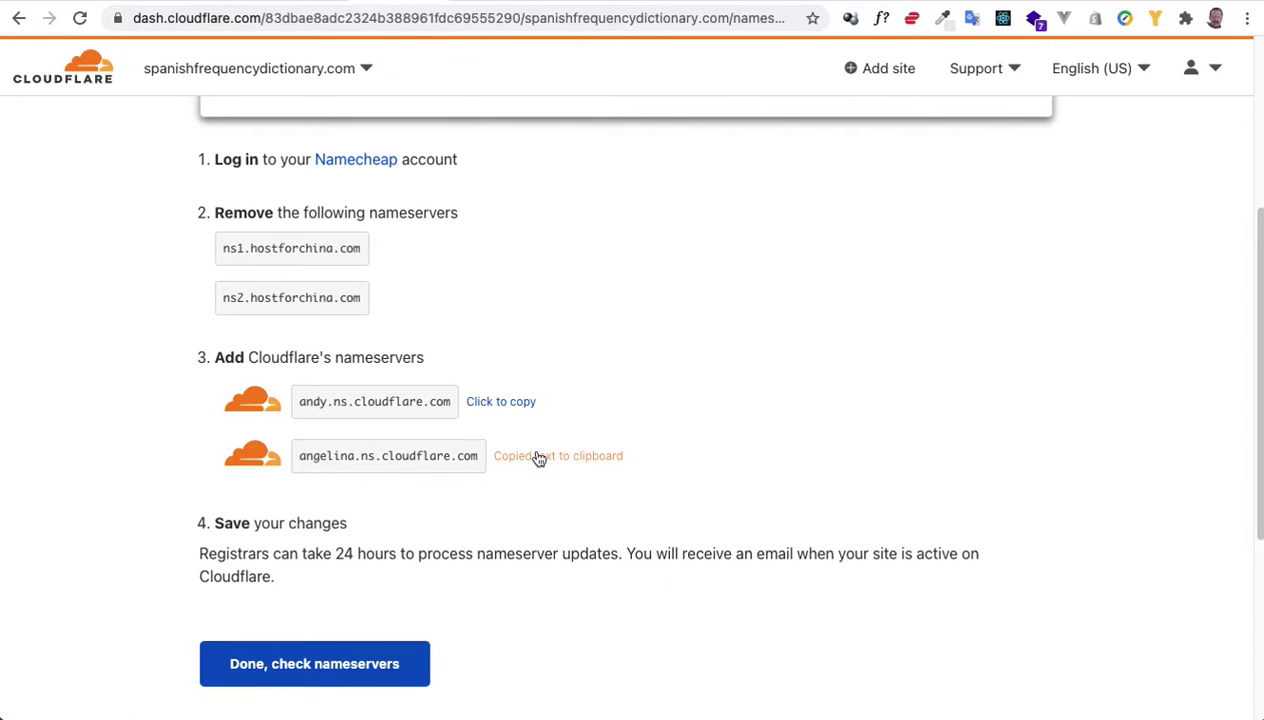
key("ctrl+Tab")
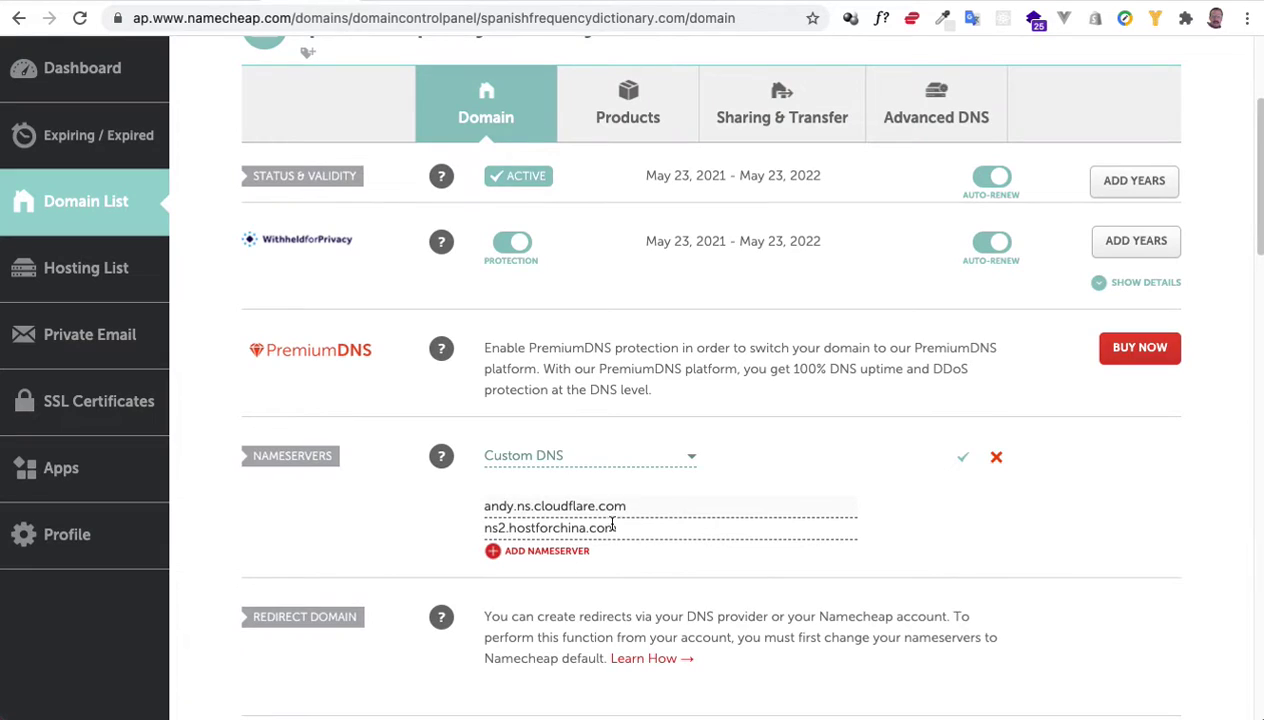
left_click_drag(617, 527, 470, 525)
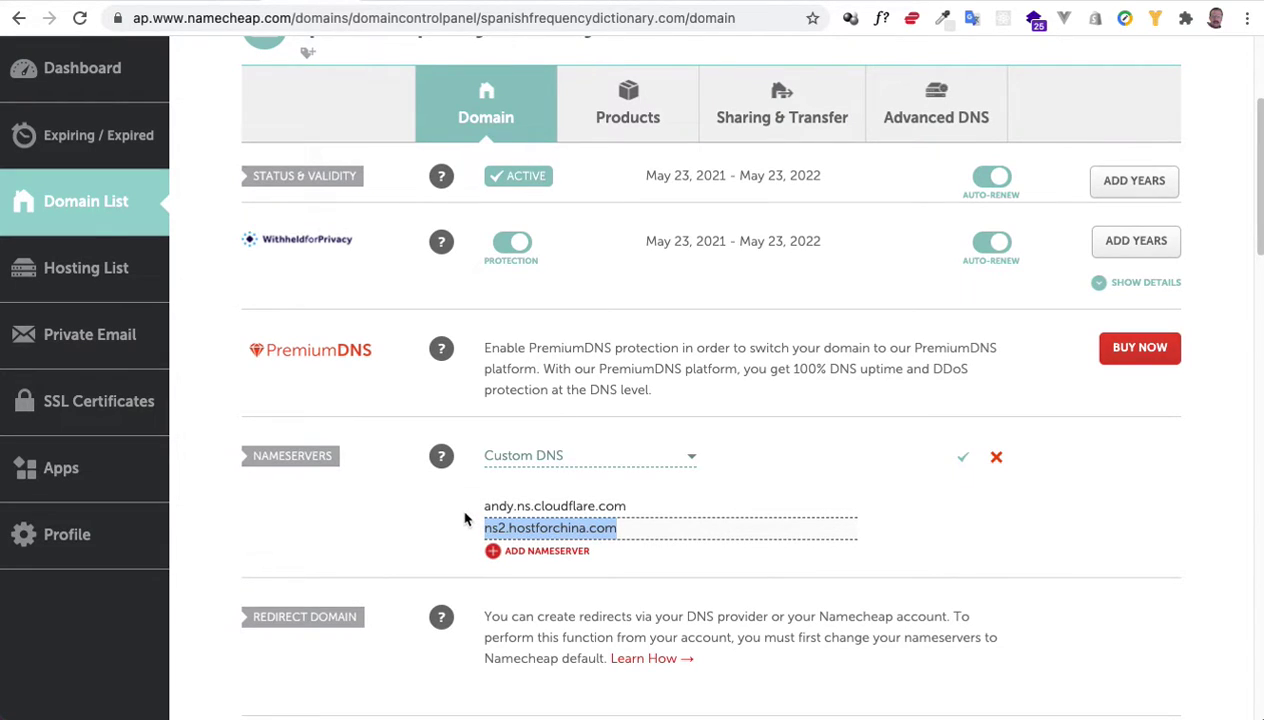
key("ctrl+v")
left_click(962, 457)
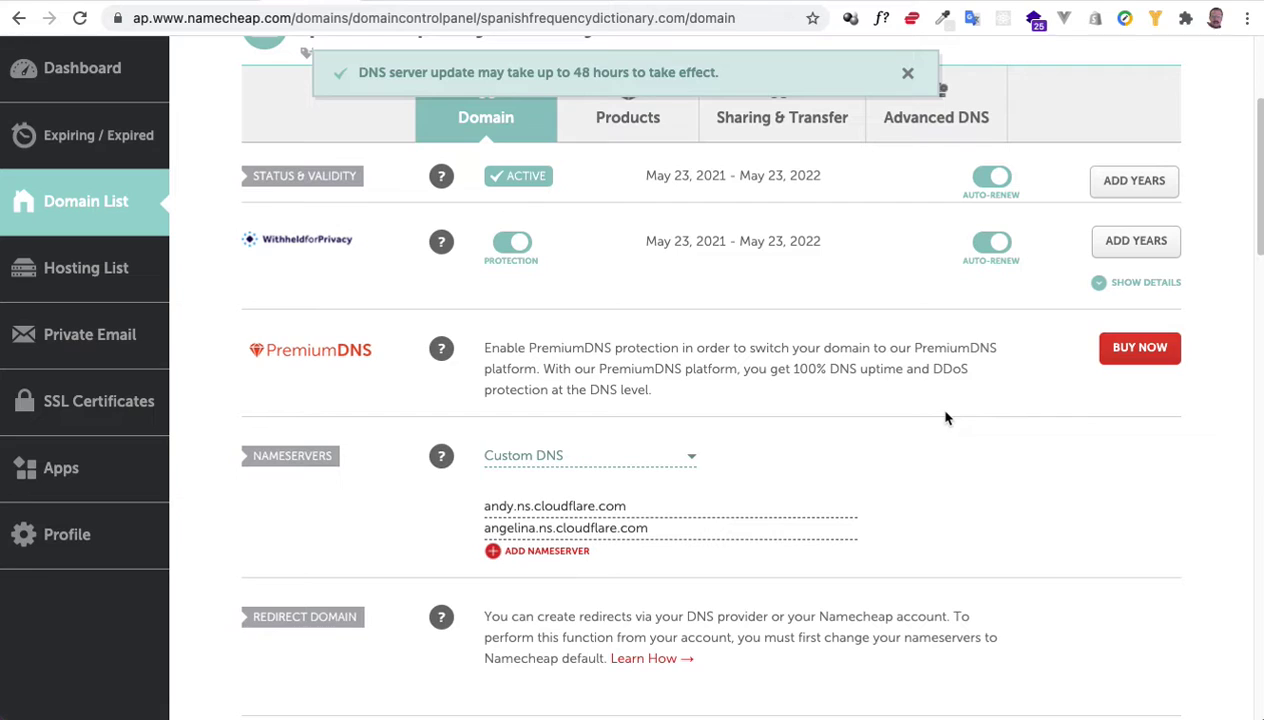
Step: Have Cloudflare check the updated nameservers
left_click(381, 2)
scroll(125, 612, "down", 5)
left_click(330, 423)
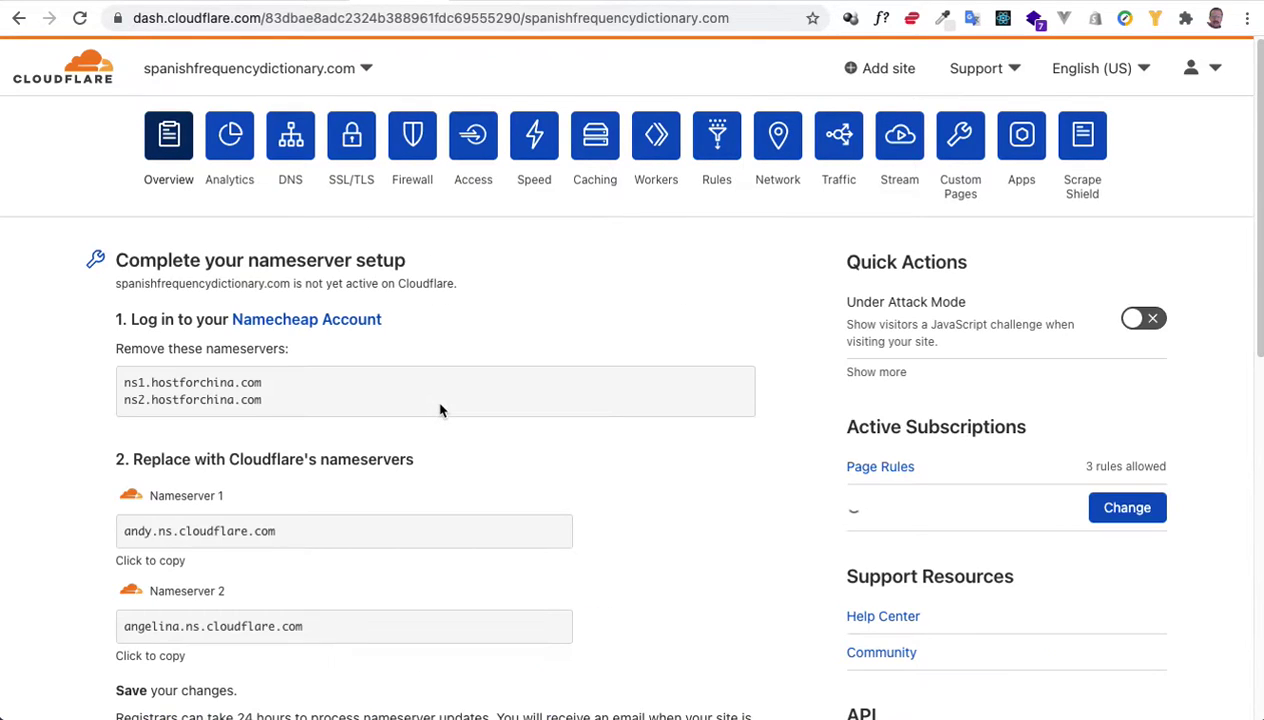